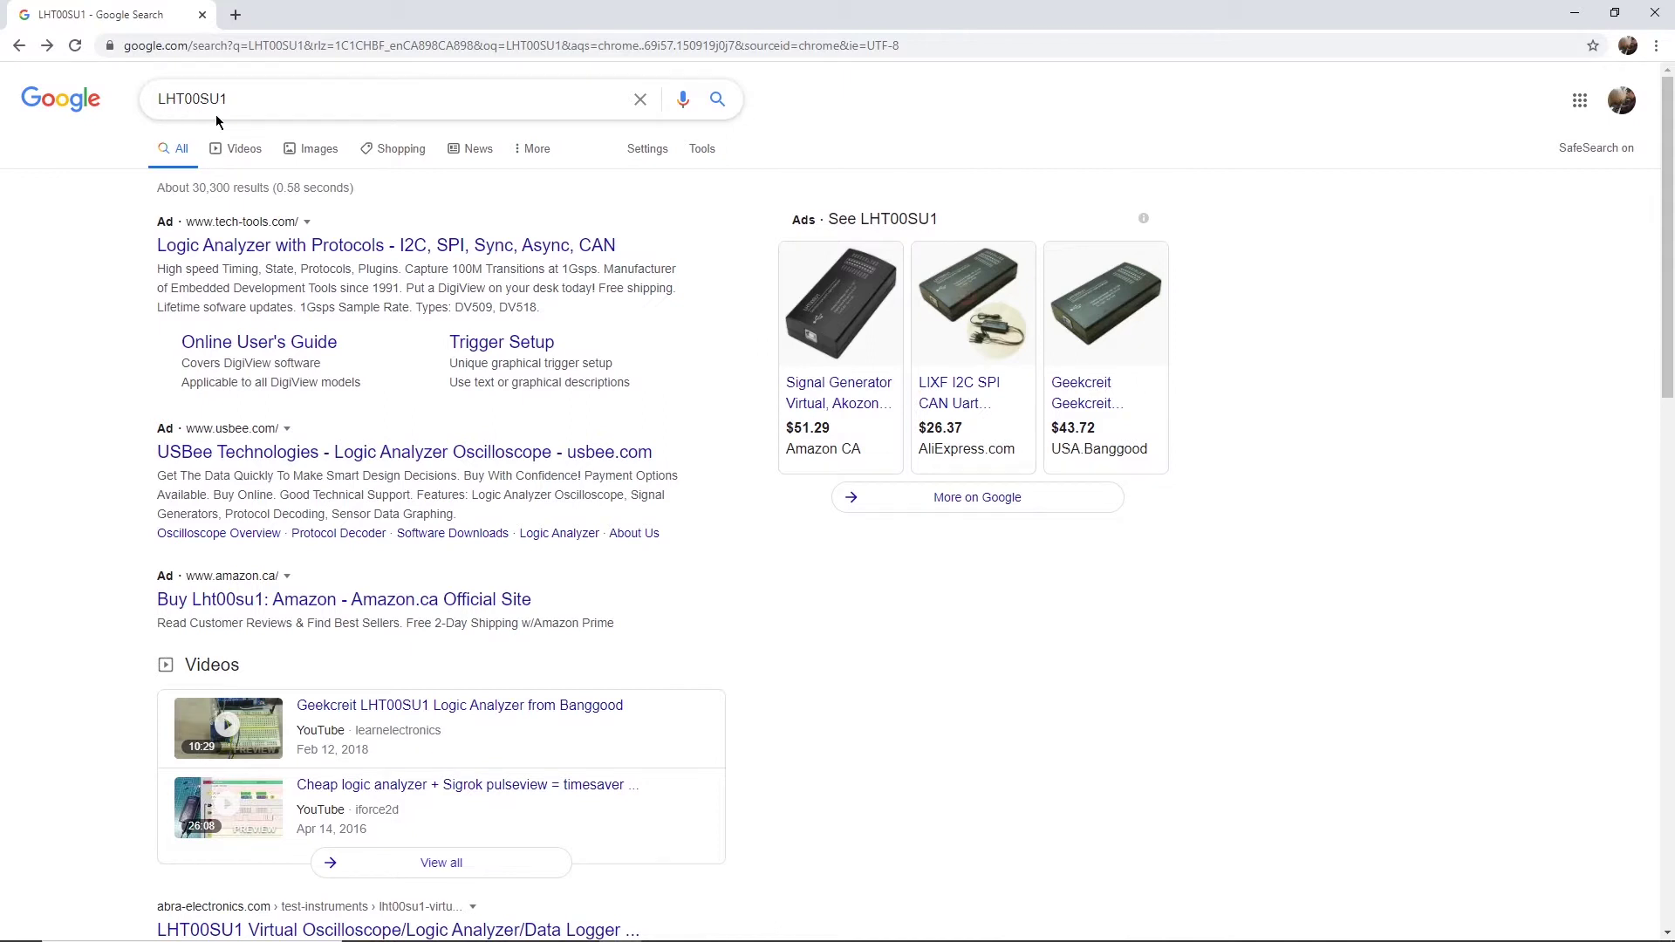
Scroll the LHT00SU1 Google results to find the sigrok.org Noname LHT00SU1 wiki link
scroll(222, 287, down, 5)
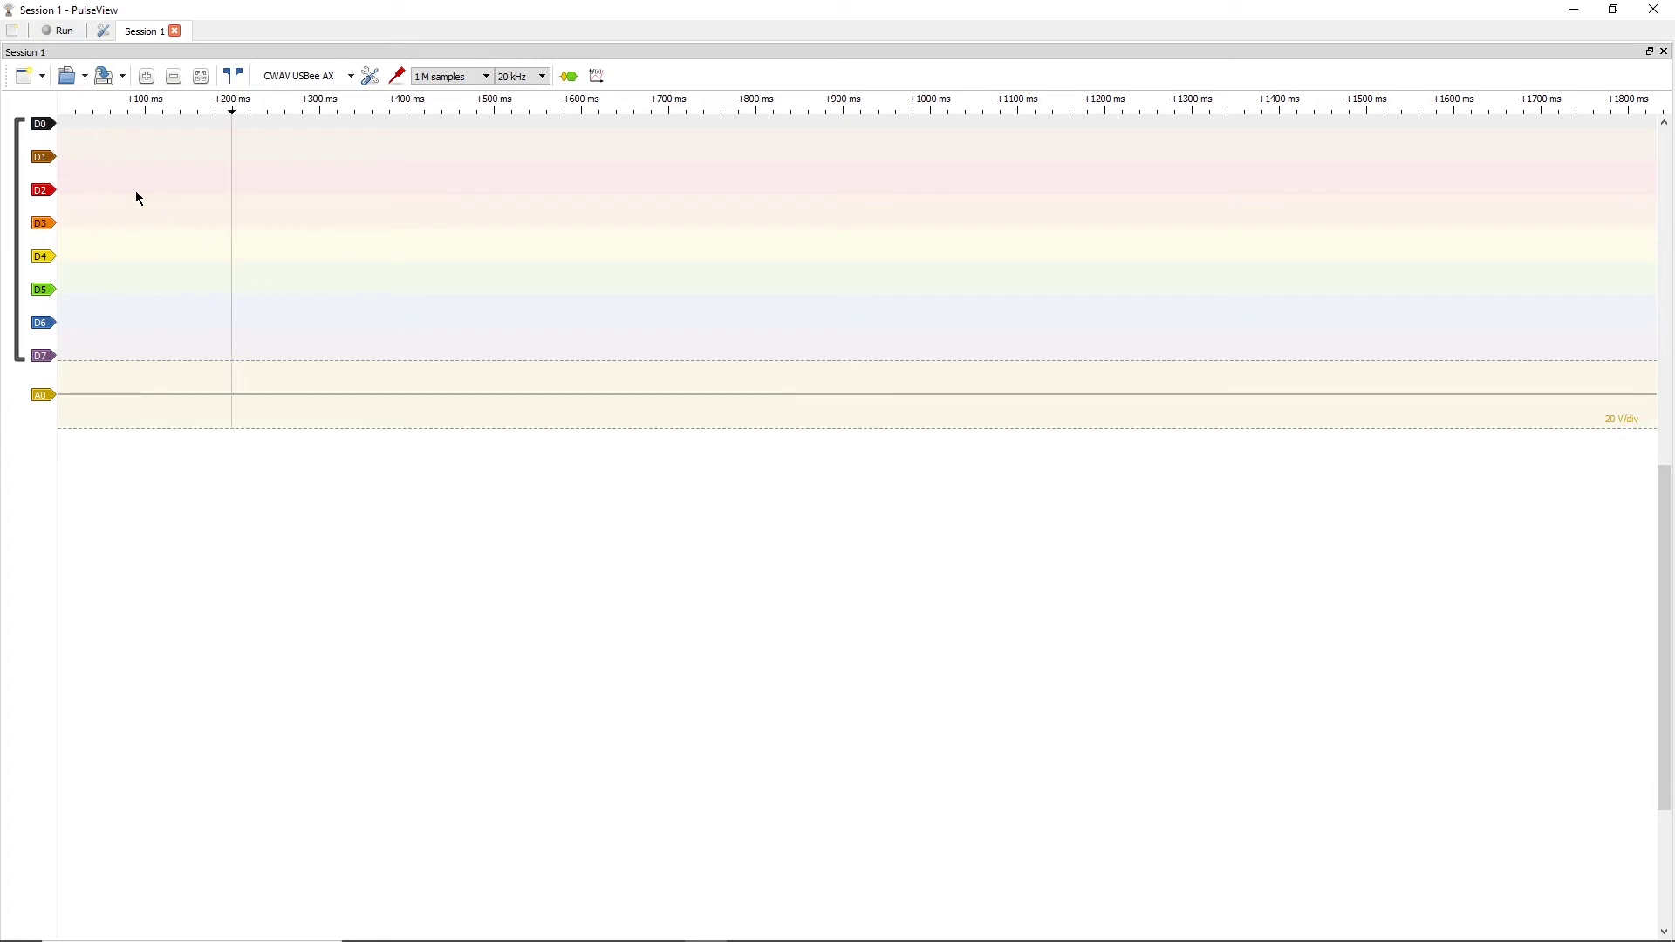
Record a brief D0–D7 and A0 capture, then zoom the timeline out and back in
click(63, 32)
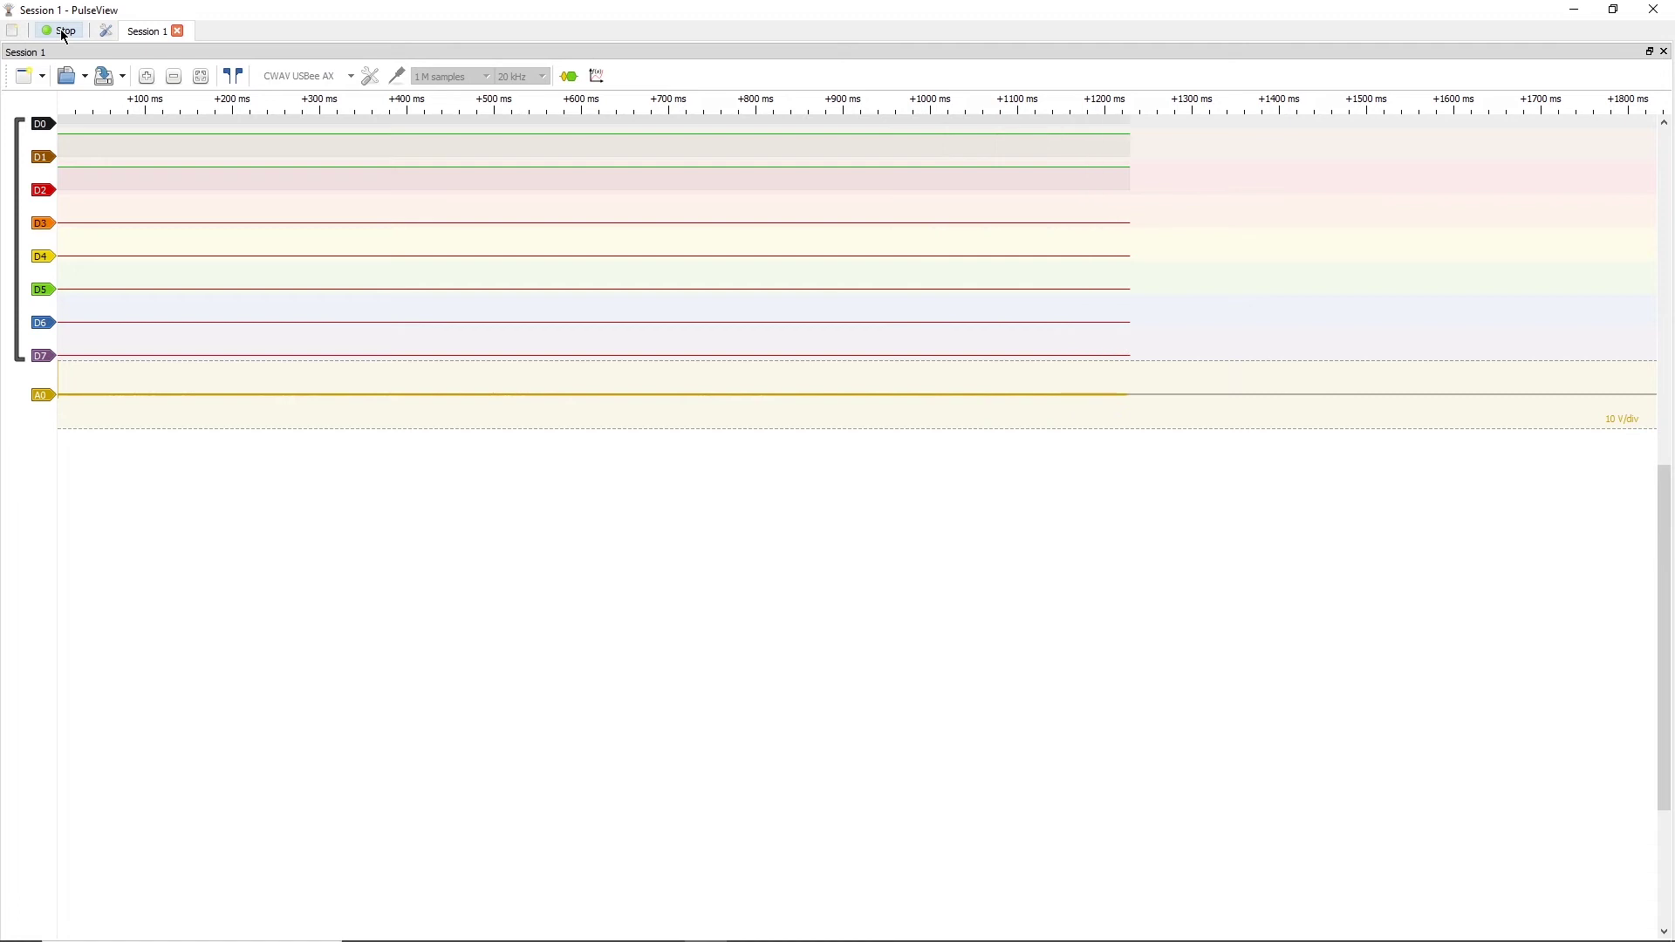
click(63, 33)
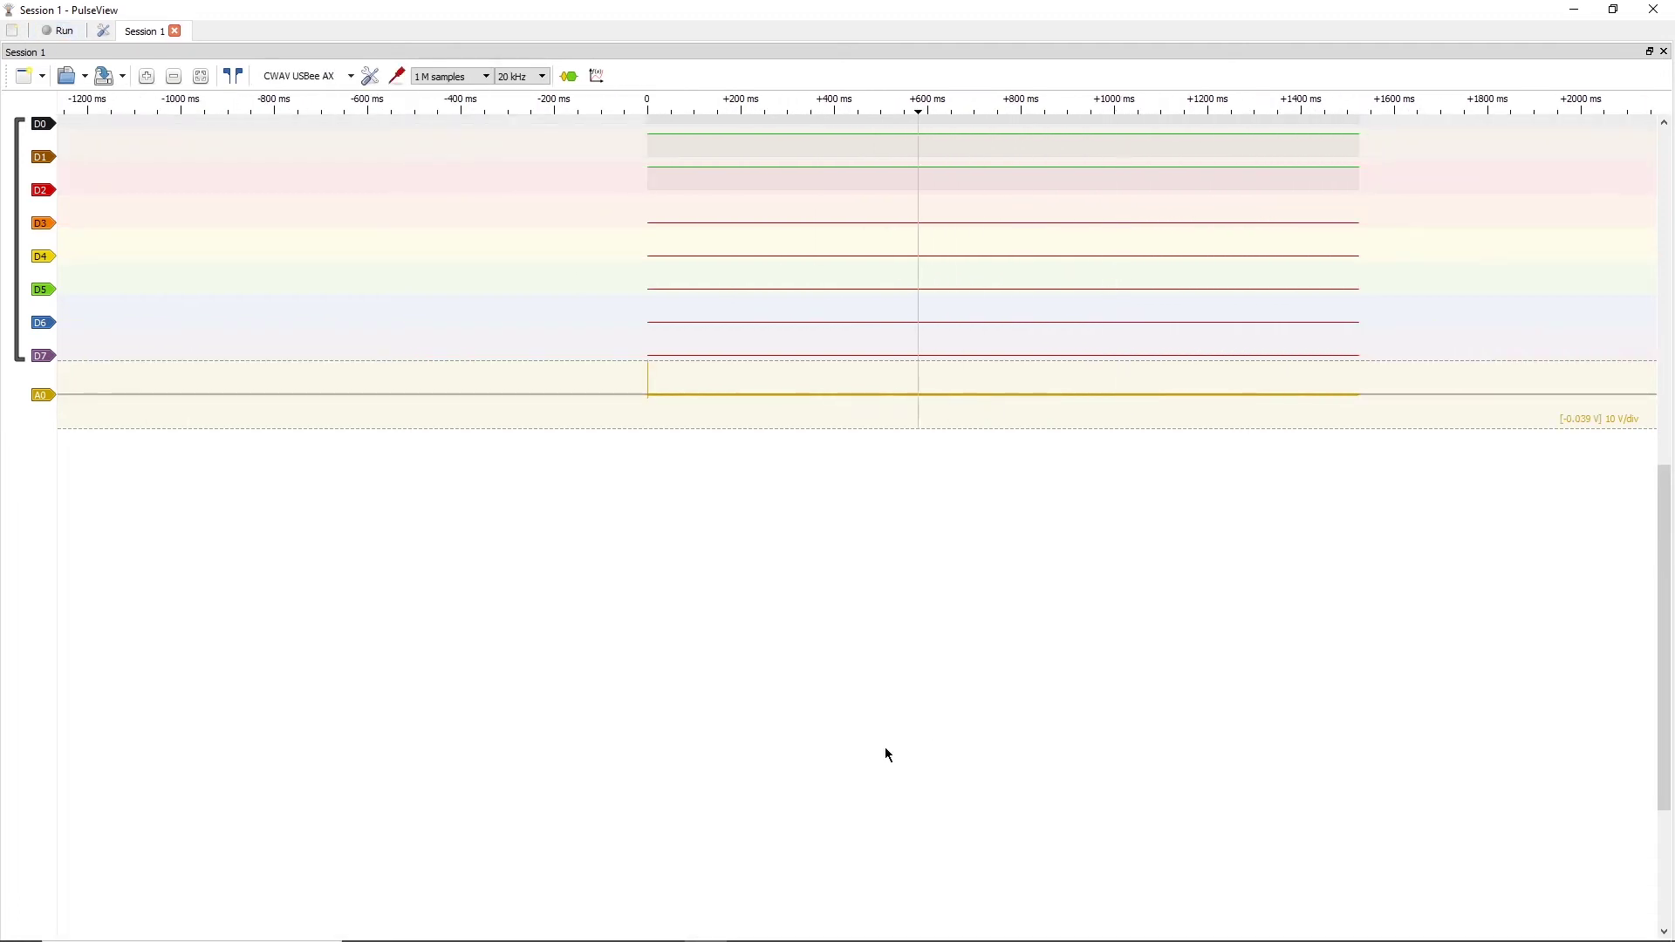
scroll(623, 218, down, 3)
scroll(698, 223, up, 2)
scroll(698, 223, down, 4)
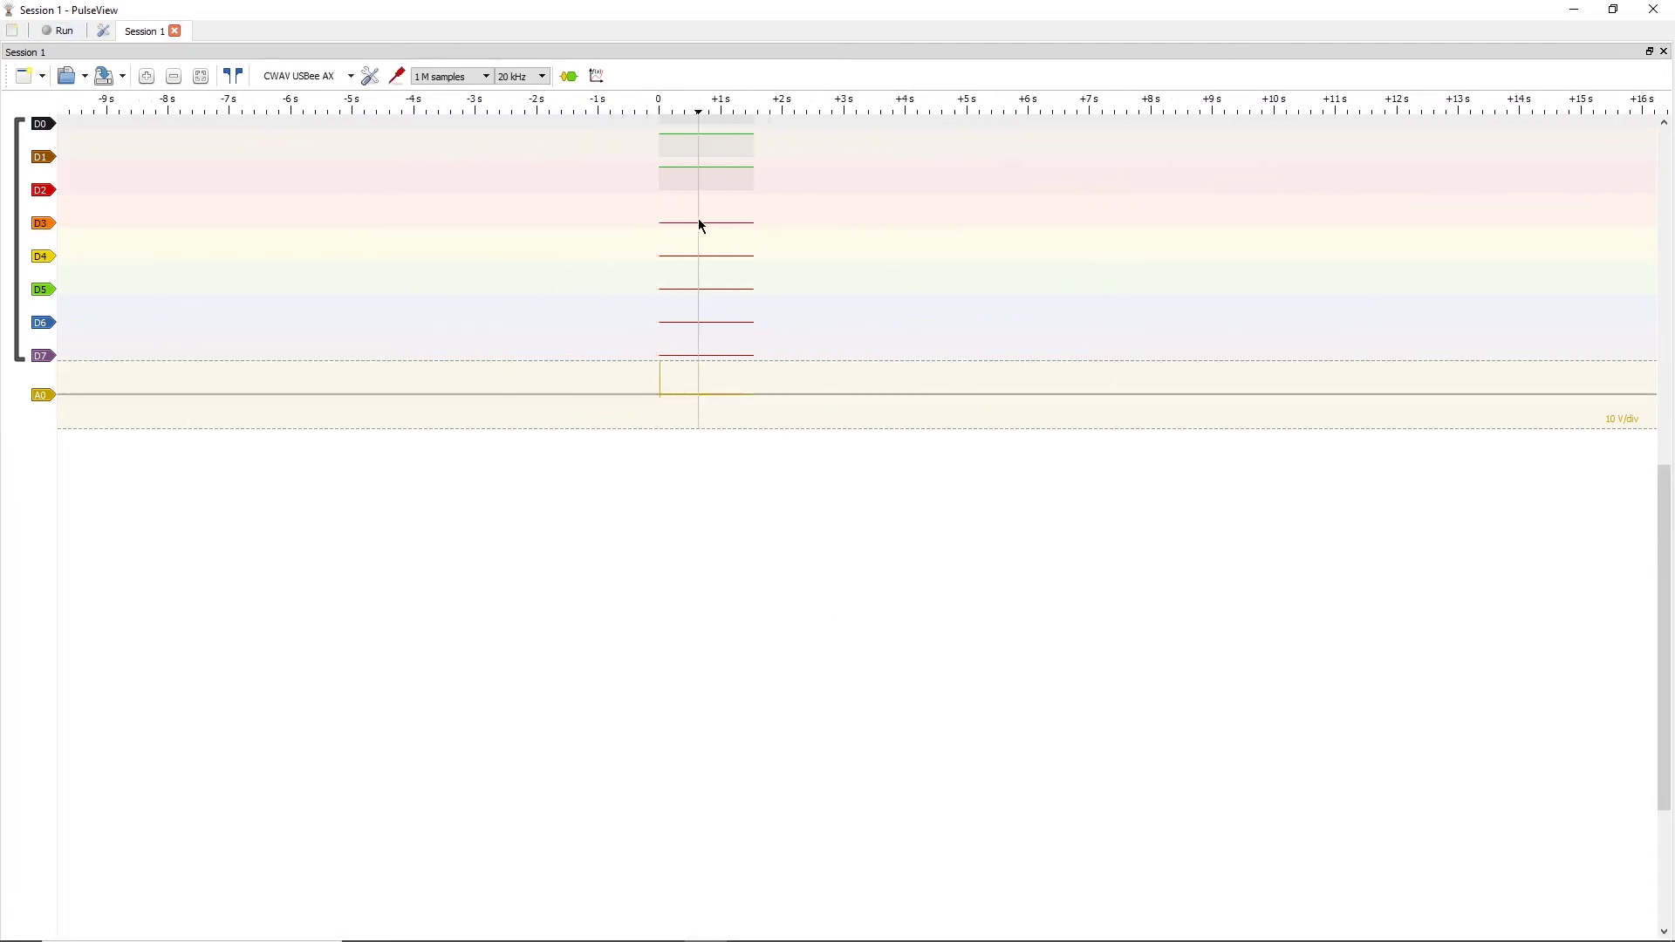
scroll(701, 225, up, 2)
scroll(701, 225, down, 1)
scroll(700, 225, up, 3)
scroll(701, 226, up, 1)
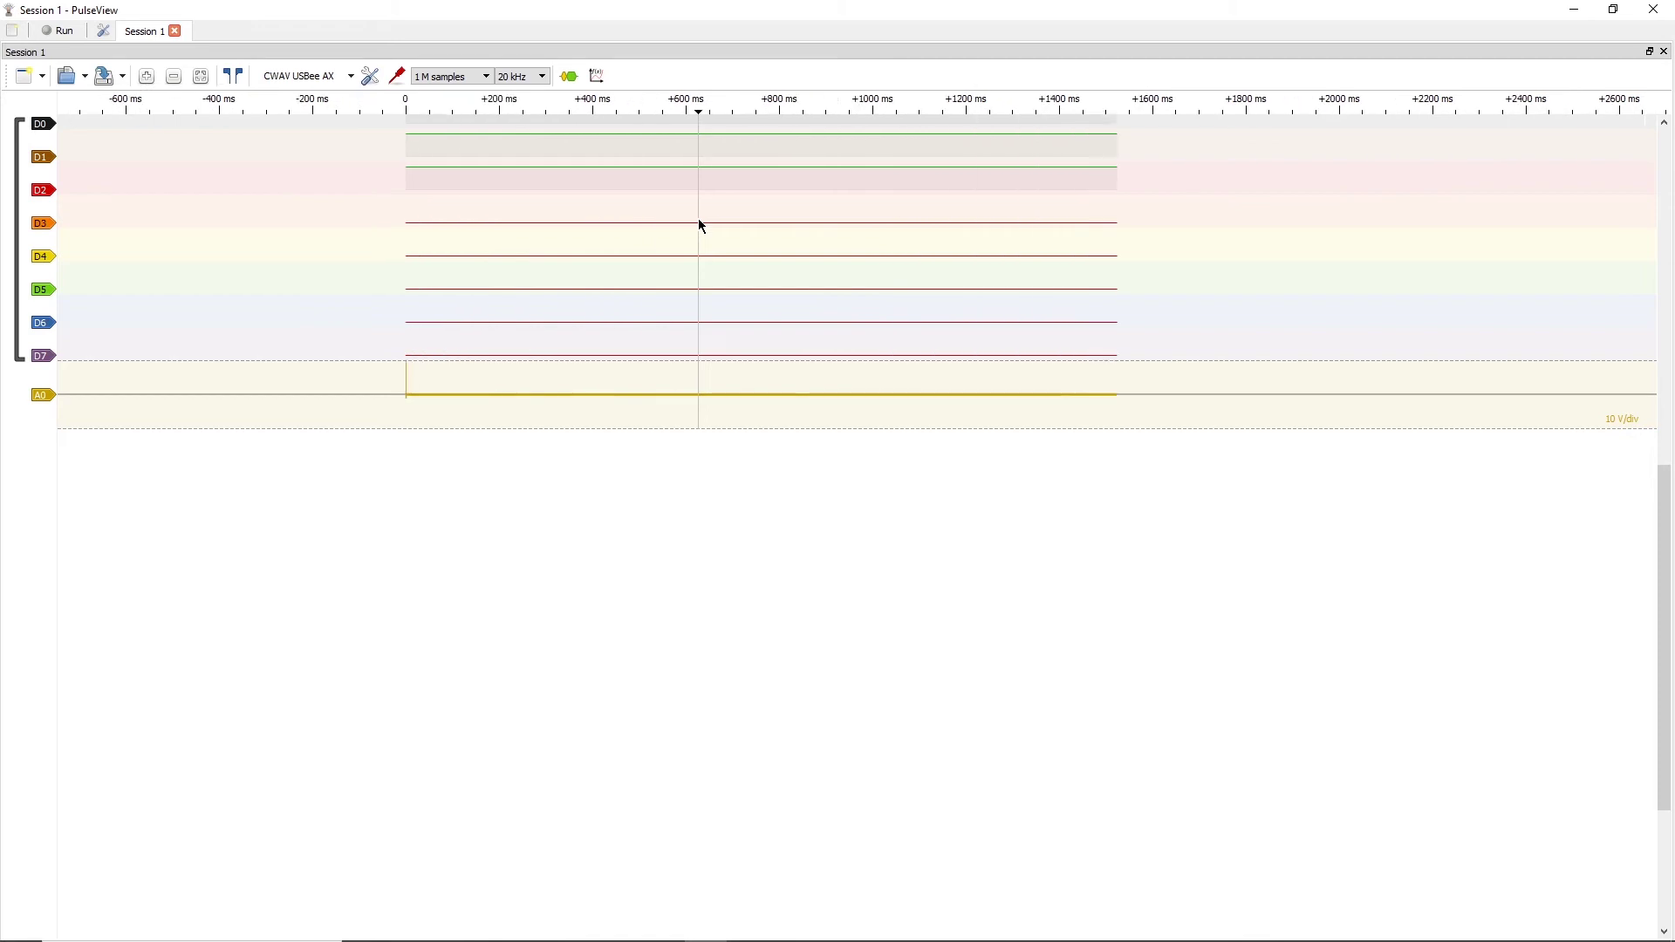
Record a fresh acquisition from the USBee AX and begin zooming into the timeline
click(63, 33)
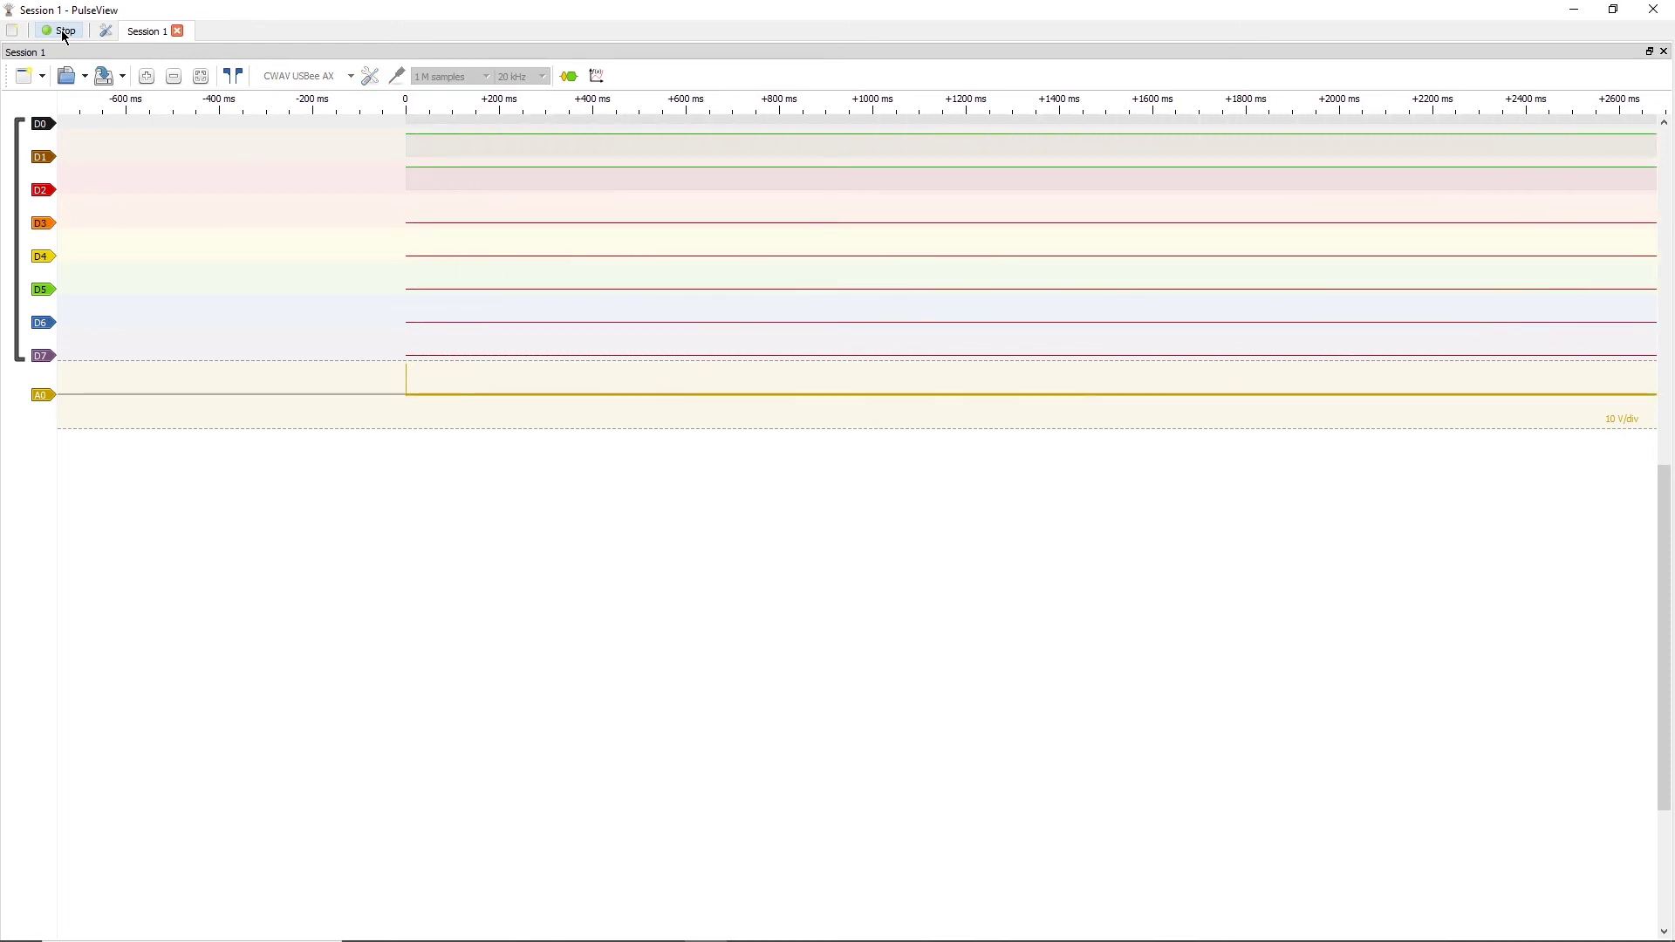
click(66, 35)
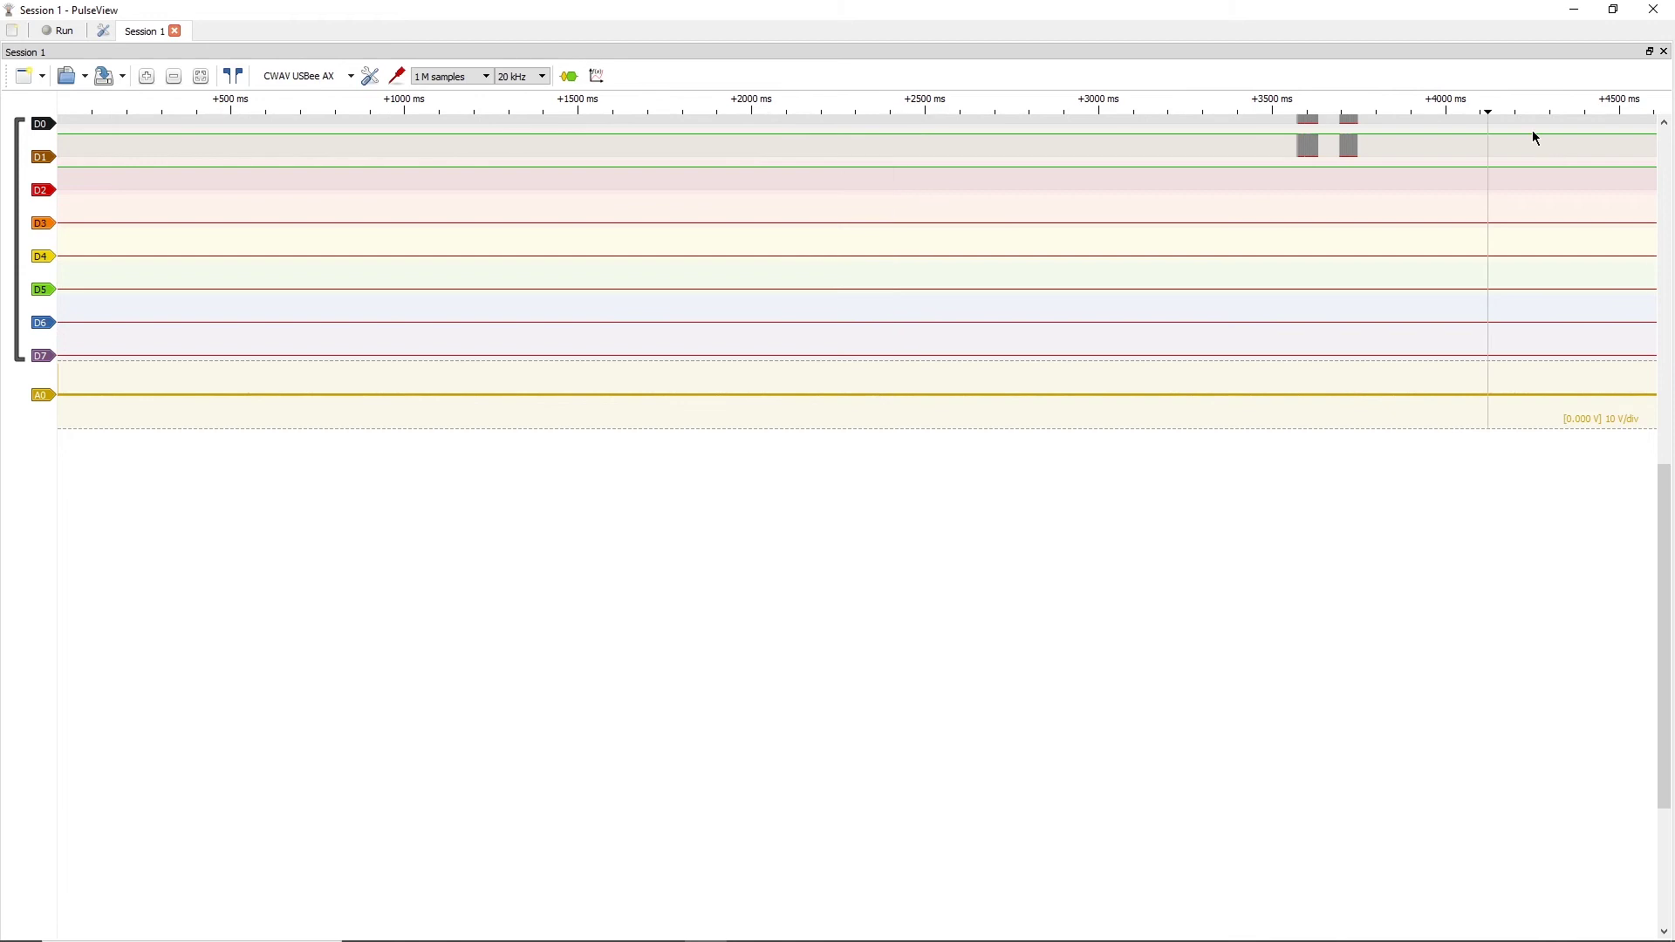
scroll(1313, 147, up, 2)
scroll(1314, 149, up, 5)
scroll(1316, 151, up, 3)
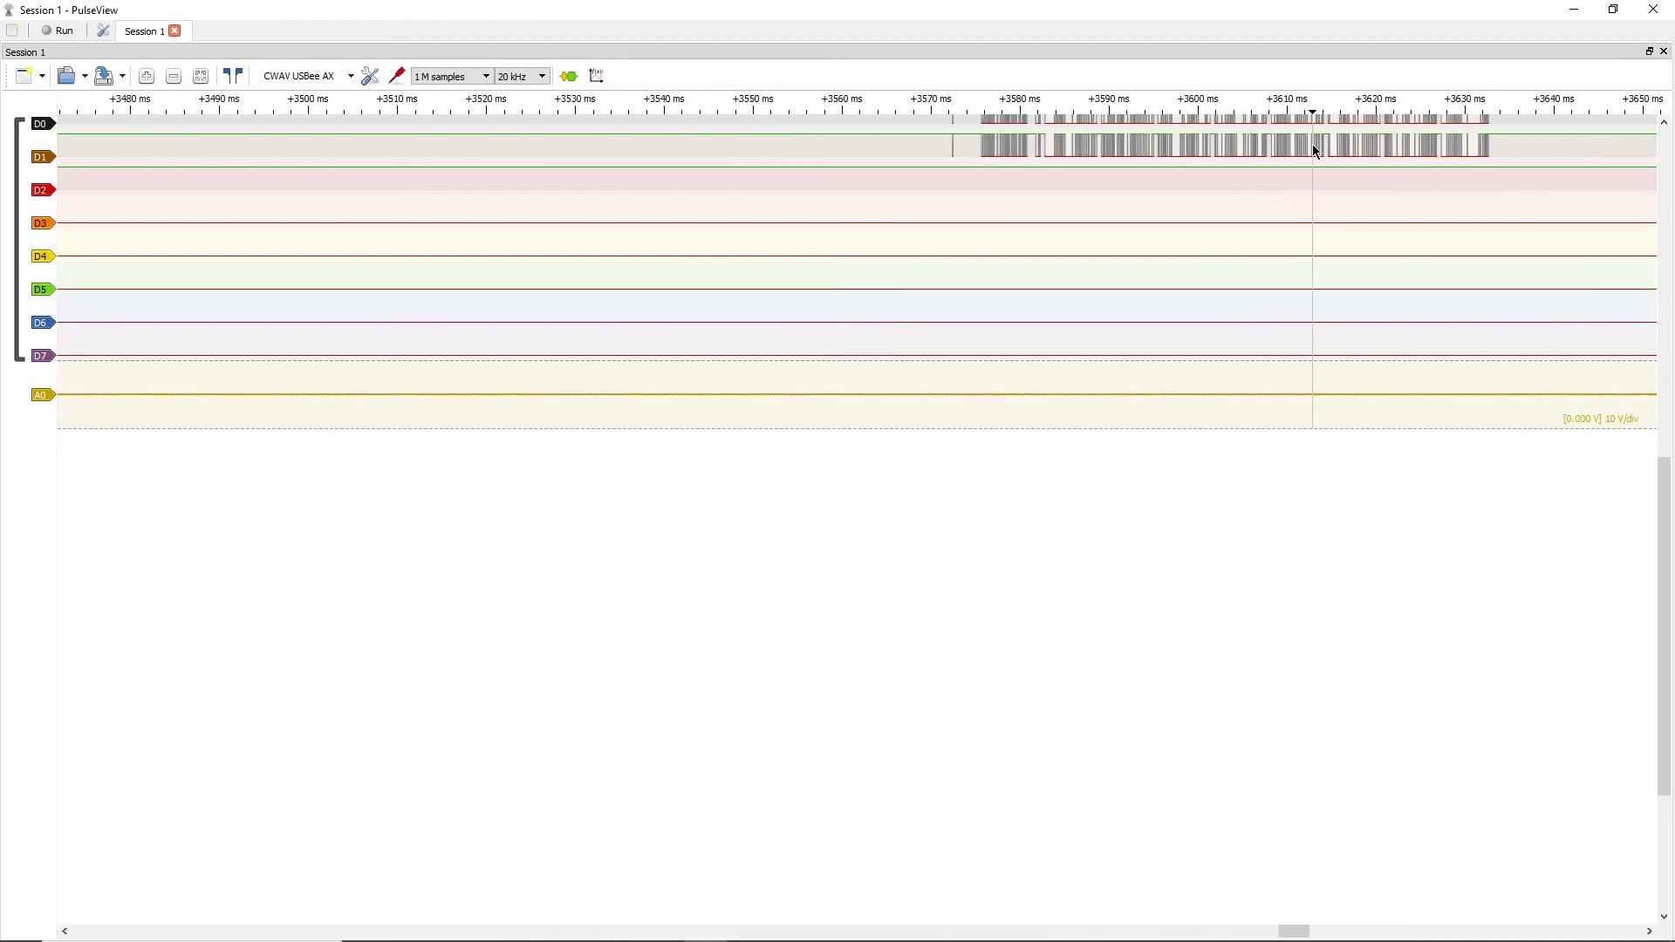
Zoom into the D0/D1 pulse bursts near 3582–3592 ms and scroll the traces down
drag(1663, 483, 1578, 401)
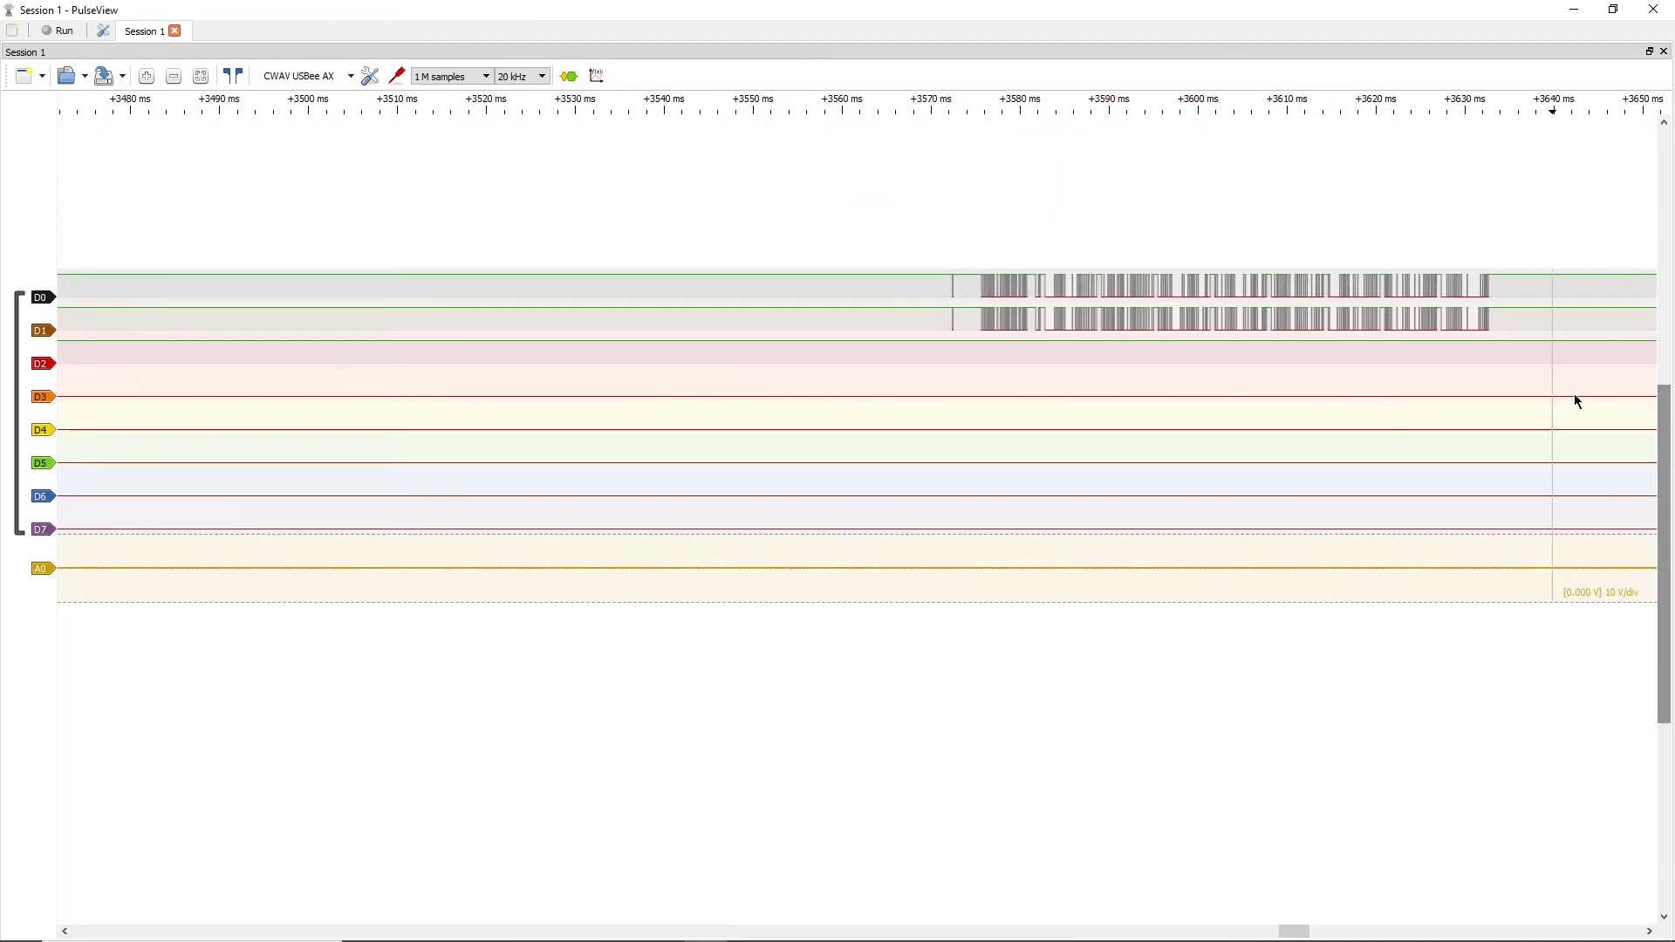
scroll(1152, 349, up, 3)
scroll(1134, 301, up, 2)
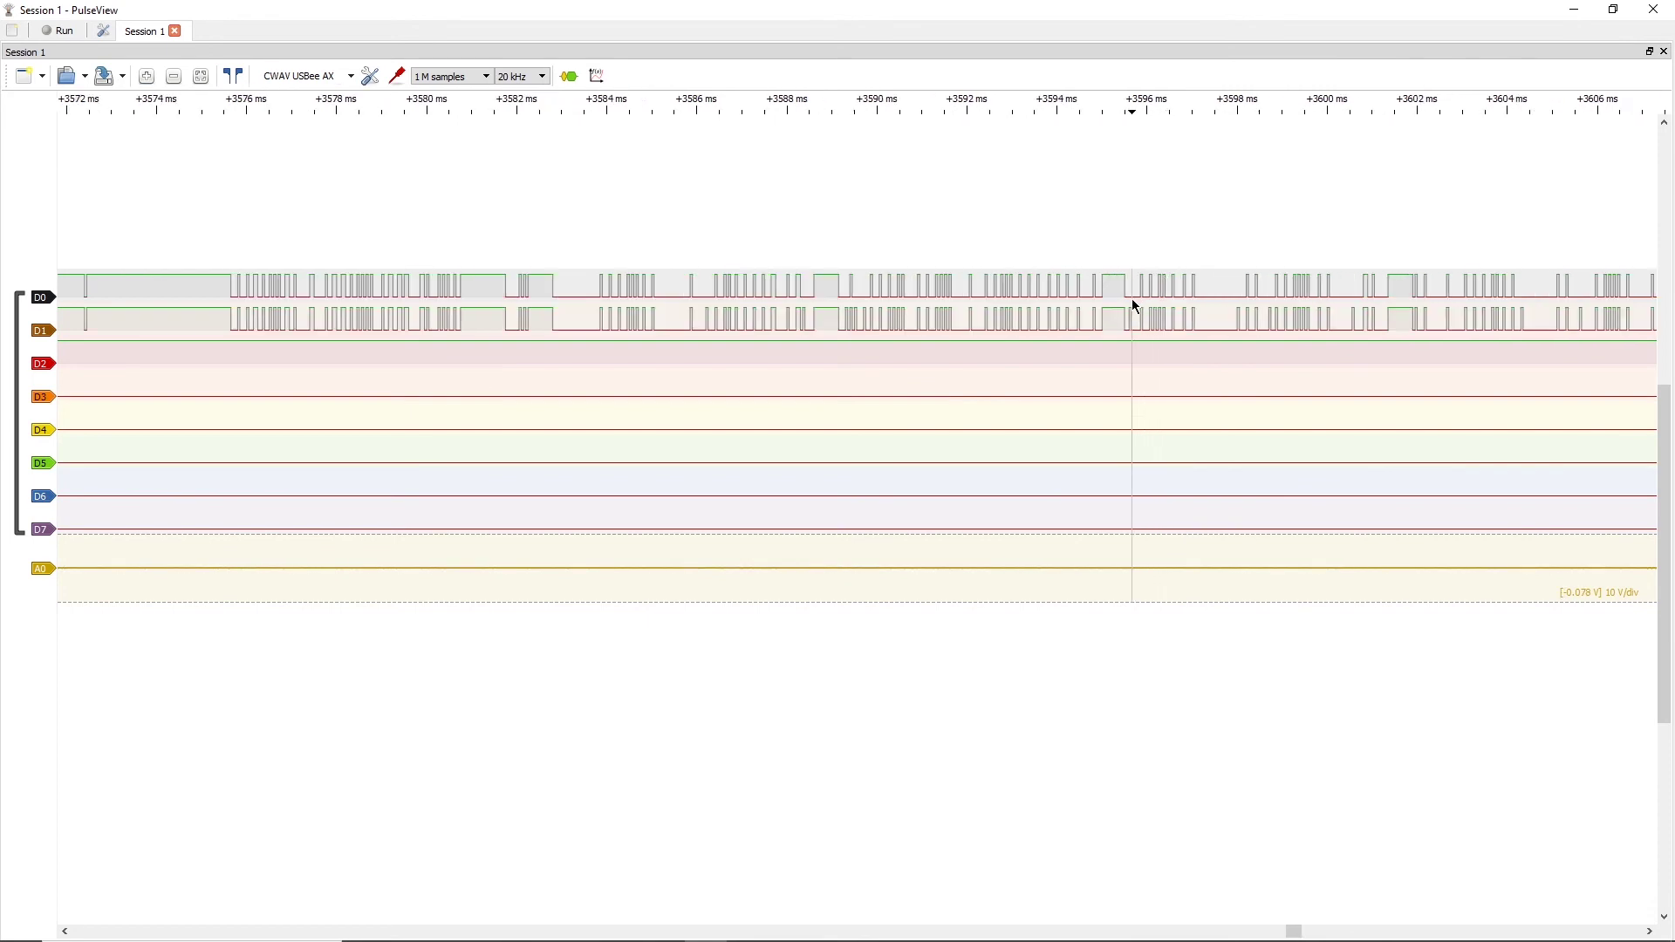
scroll(666, 344, up, 3)
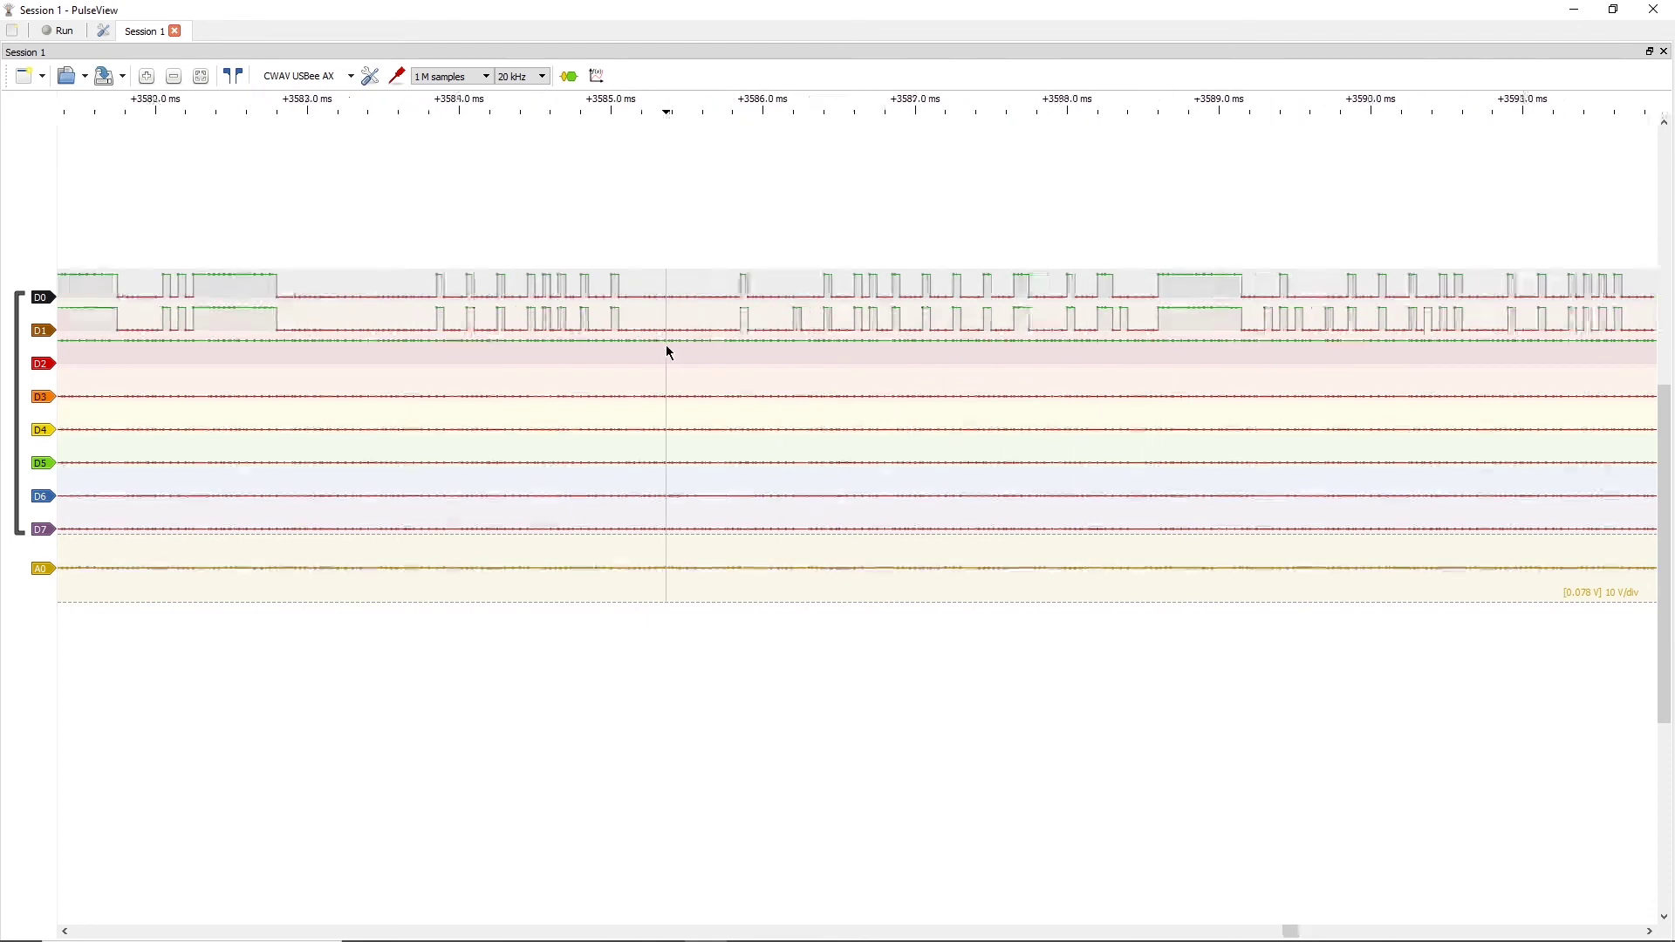
scroll(666, 344, up, 1)
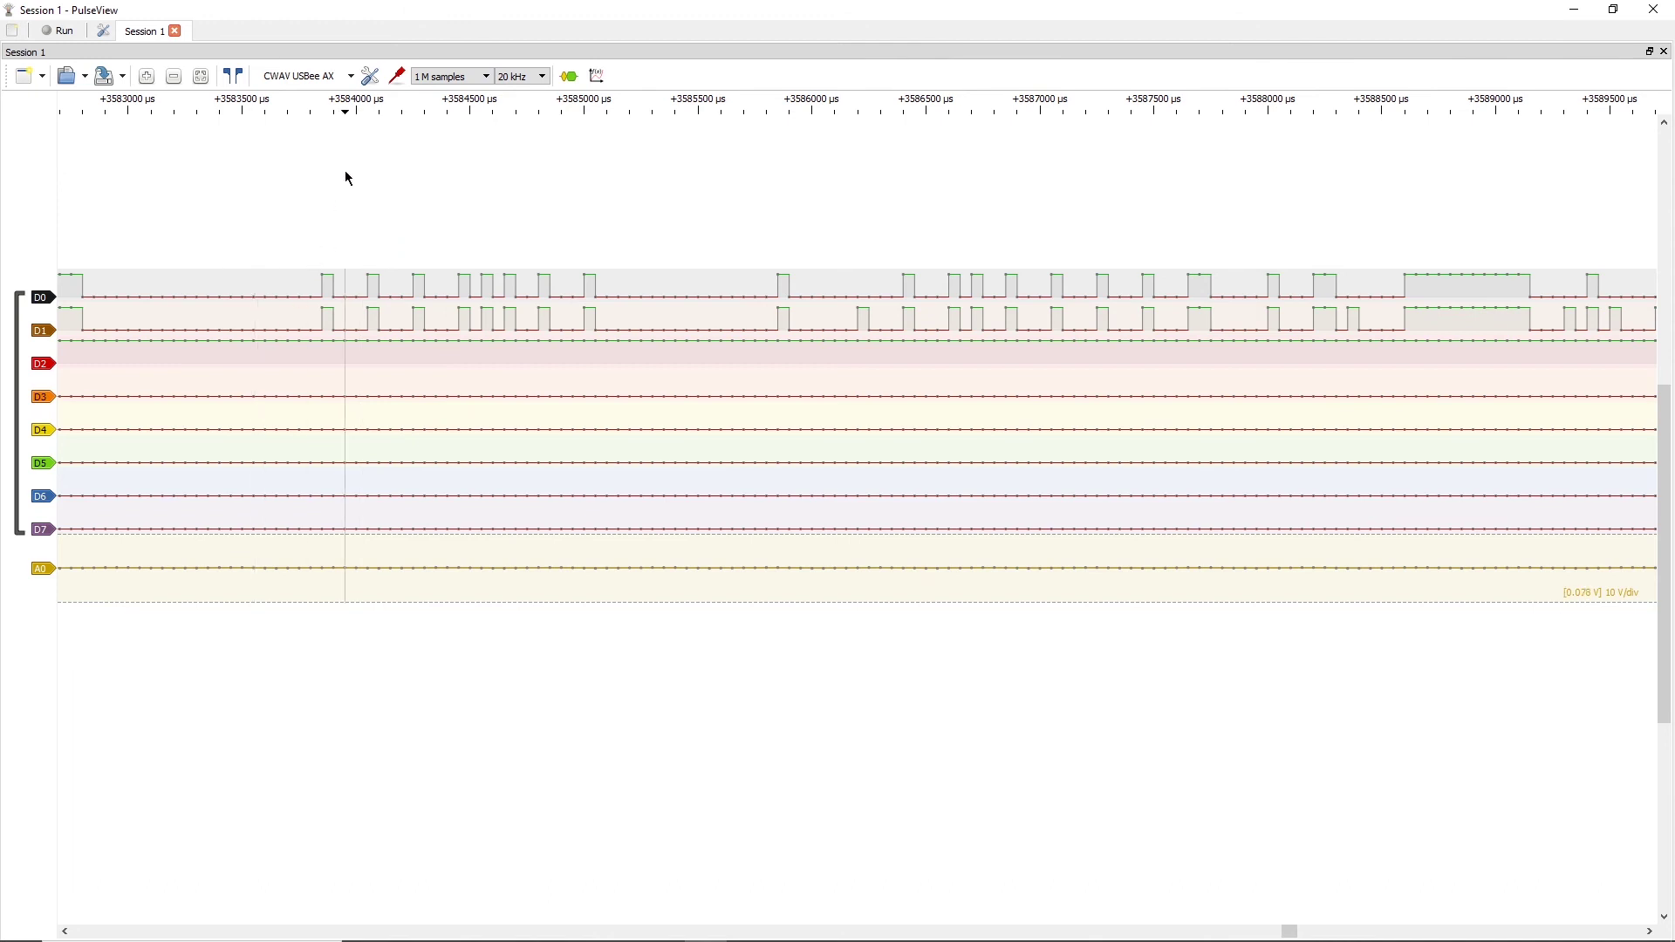
scroll(319, 295, up, 5)
scroll(321, 298, down, 3)
scroll(359, 304, down, 1)
scroll(523, 297, down, 2)
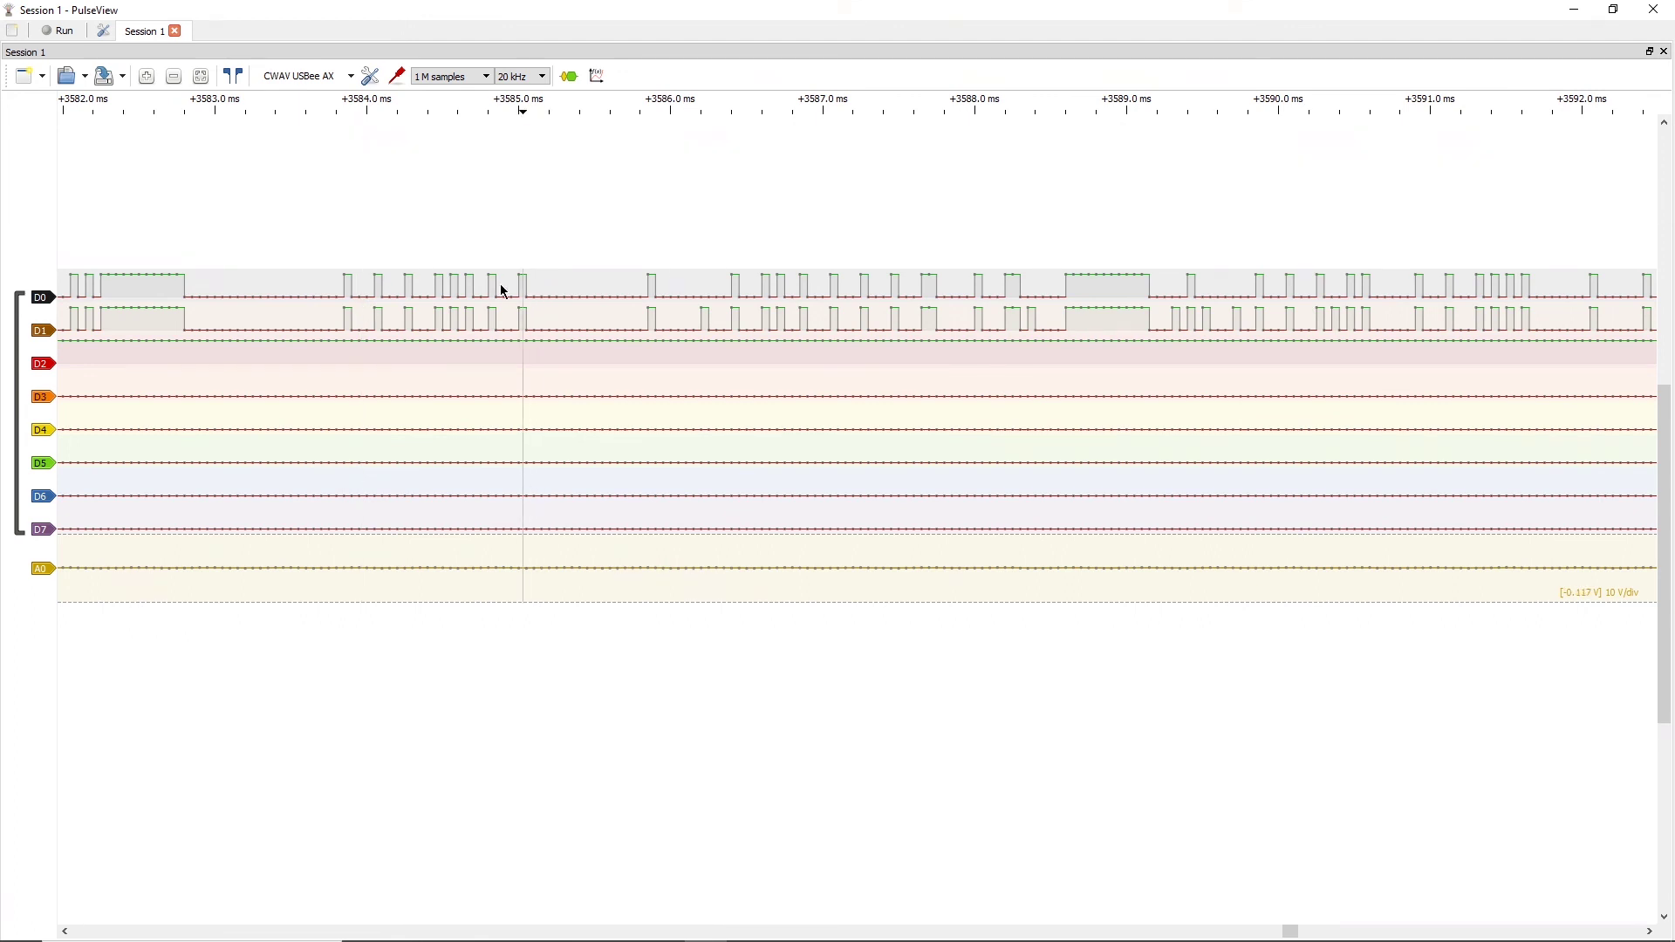